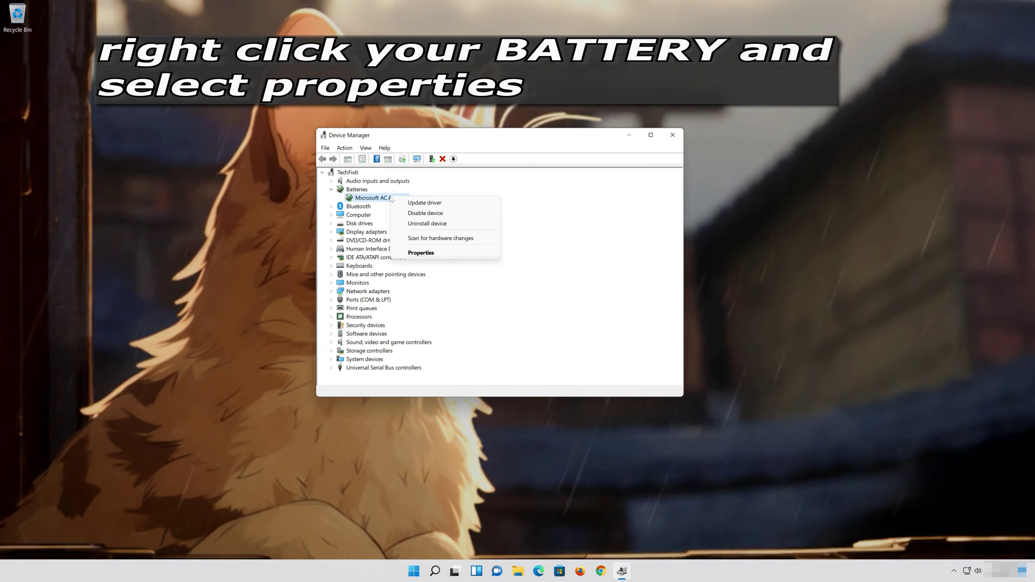
Run an automatic driver search for the Microsoft AC Adapter from the driver settings in its properties
click(447, 258)
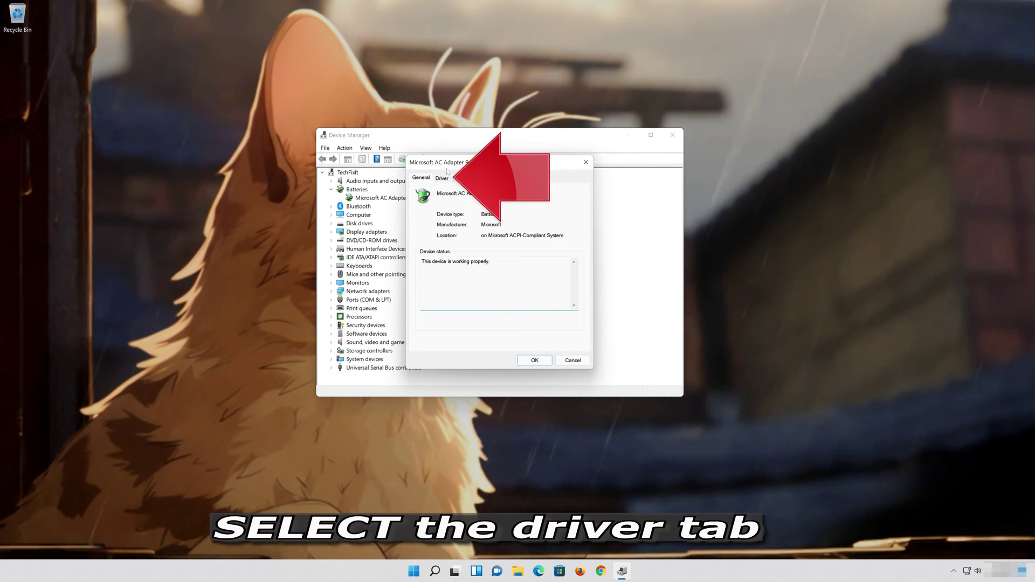
click(442, 178)
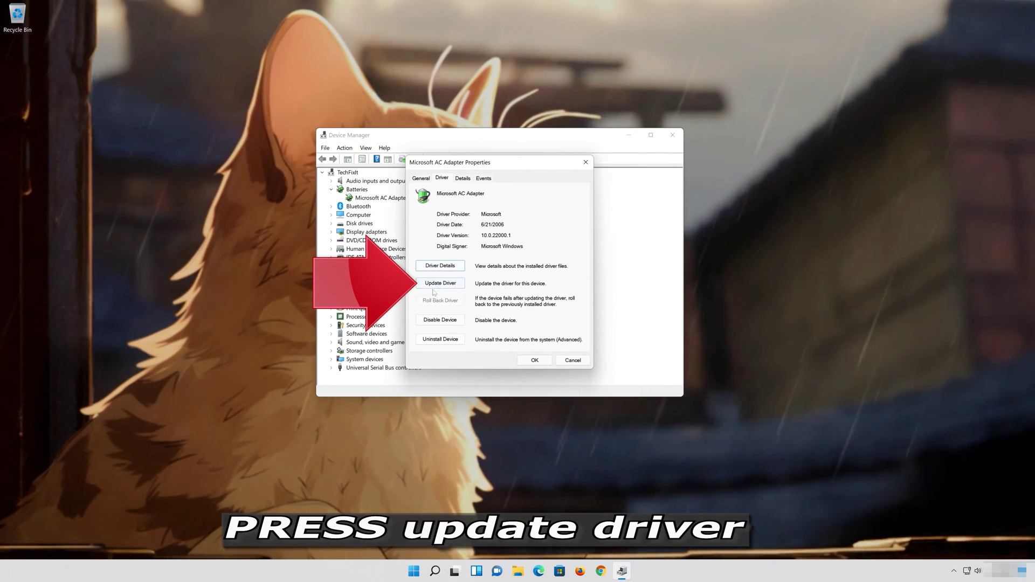
click(439, 286)
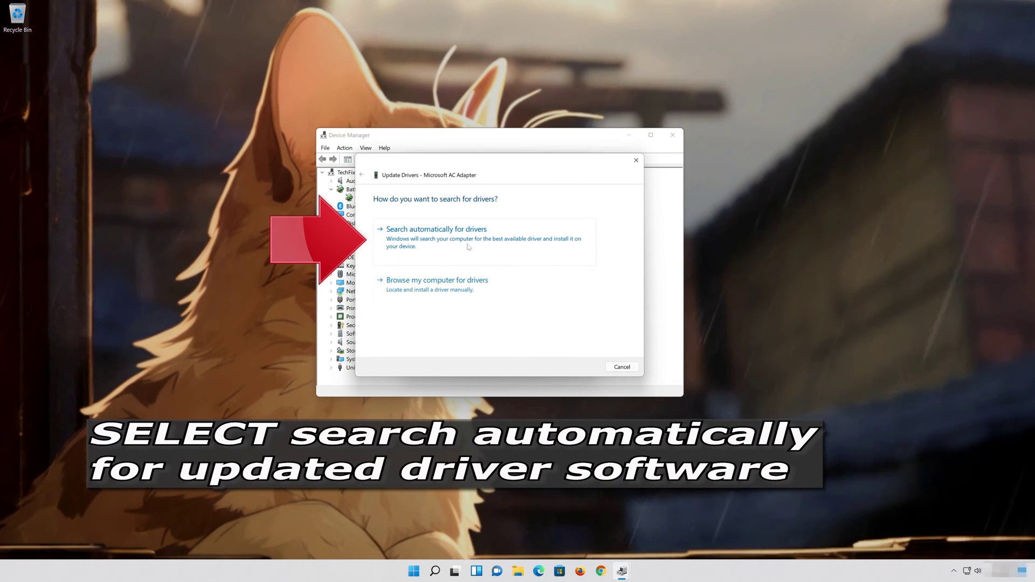
click(423, 243)
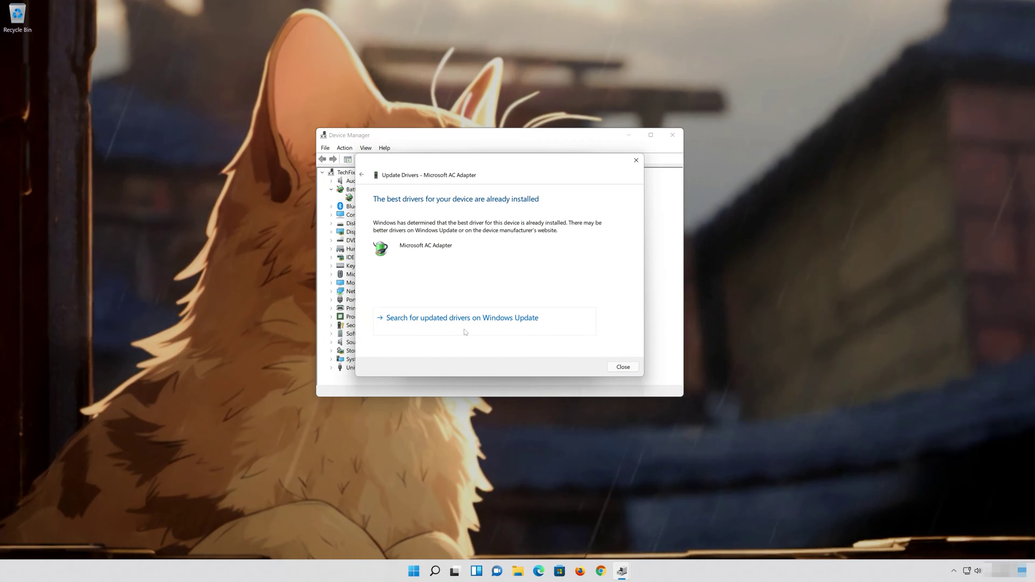
Continue the driver search on Windows Update, reposition the Settings window and check for updates
click(471, 334)
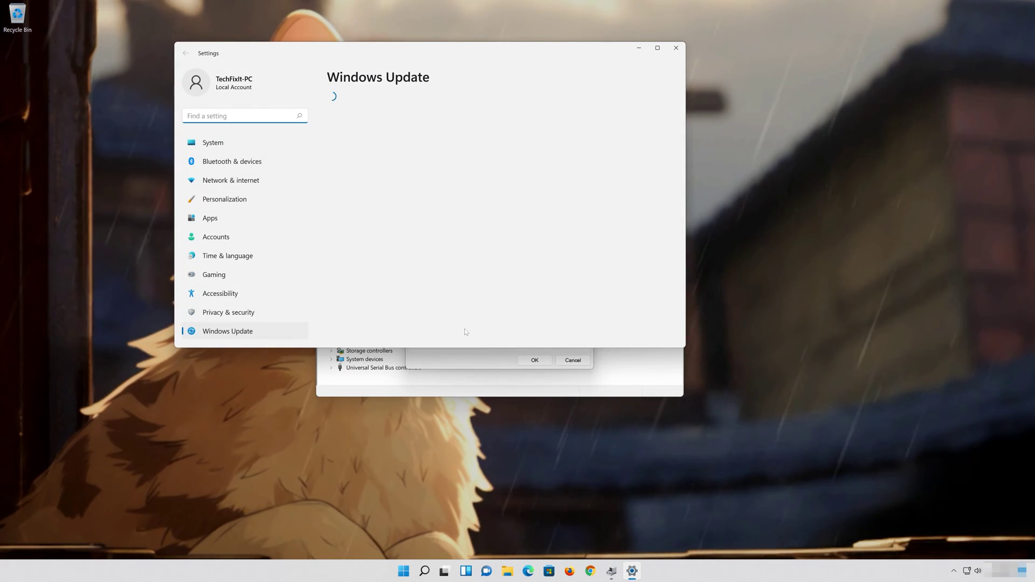
drag(487, 47, 586, 113)
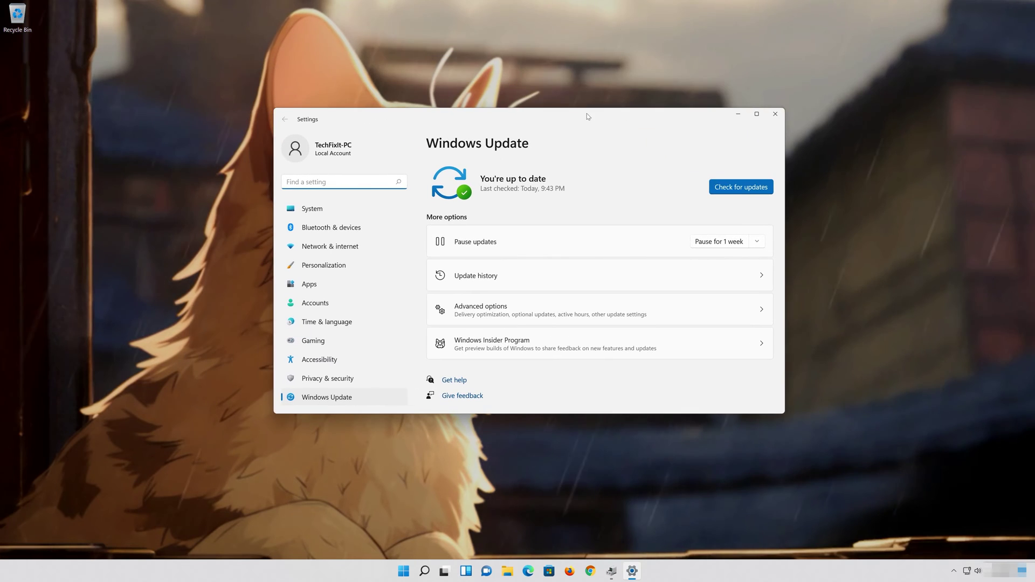
click(741, 187)
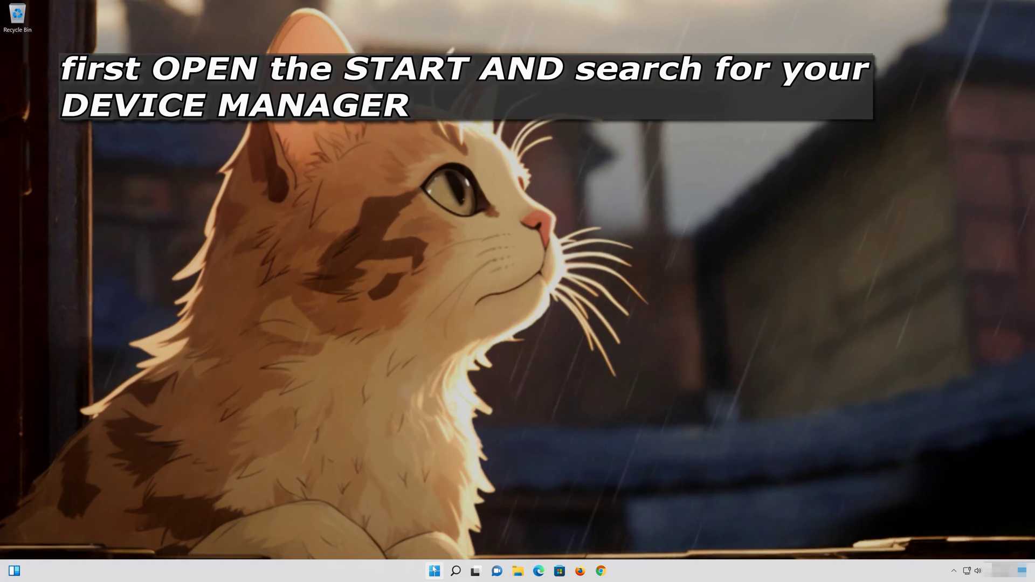
Search Windows for "device manager" and open Device Manager
click(434, 571)
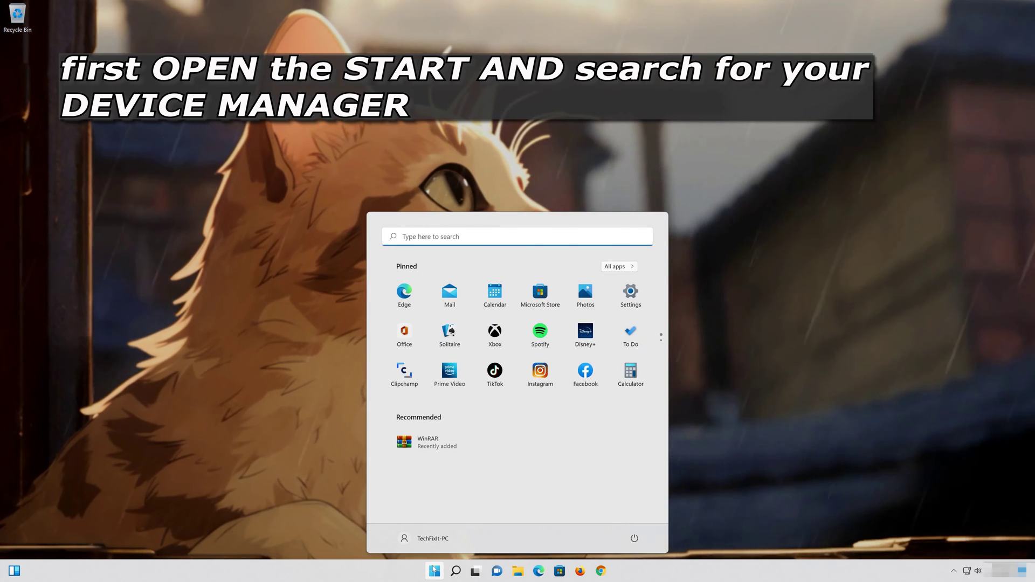
text(device manager)
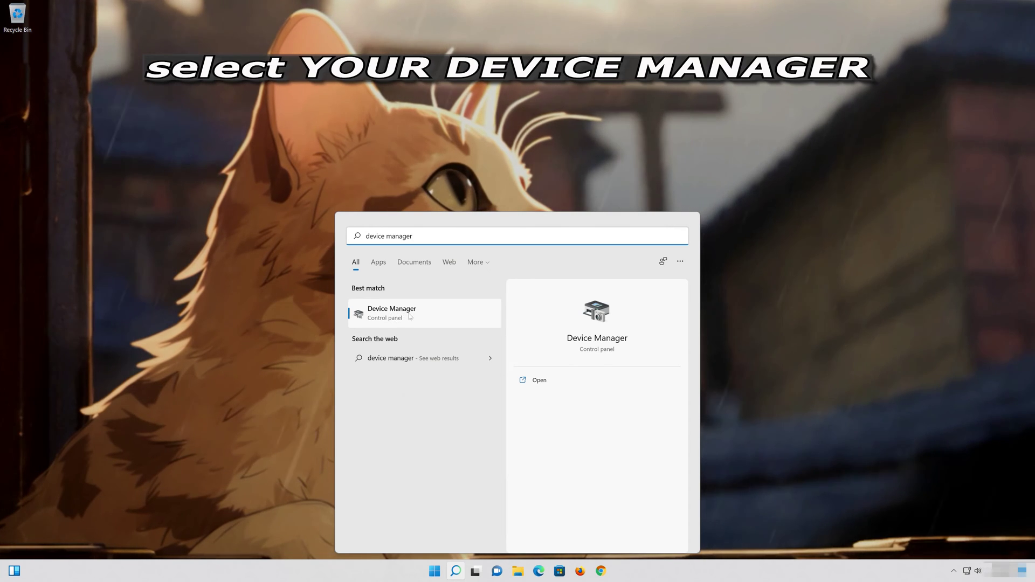
click(409, 316)
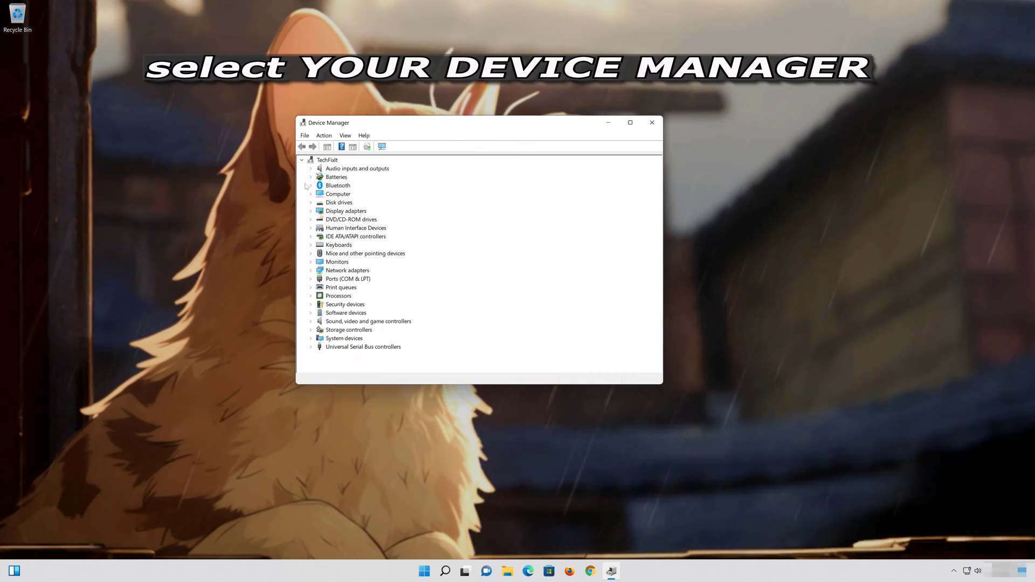
Uninstall the Microsoft AC Adapter under Batteries from the driver settings in its properties
click(312, 178)
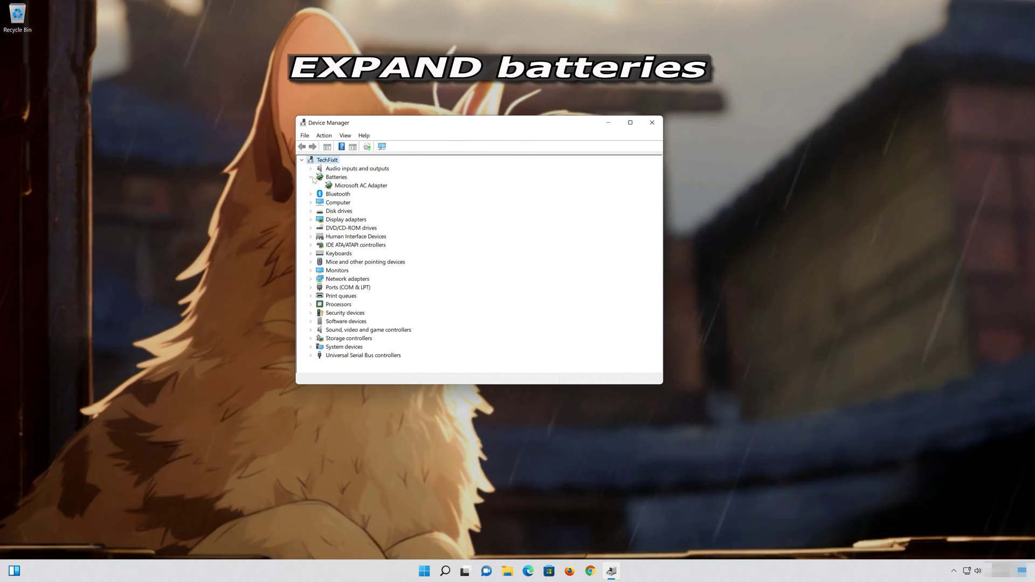
click(362, 187)
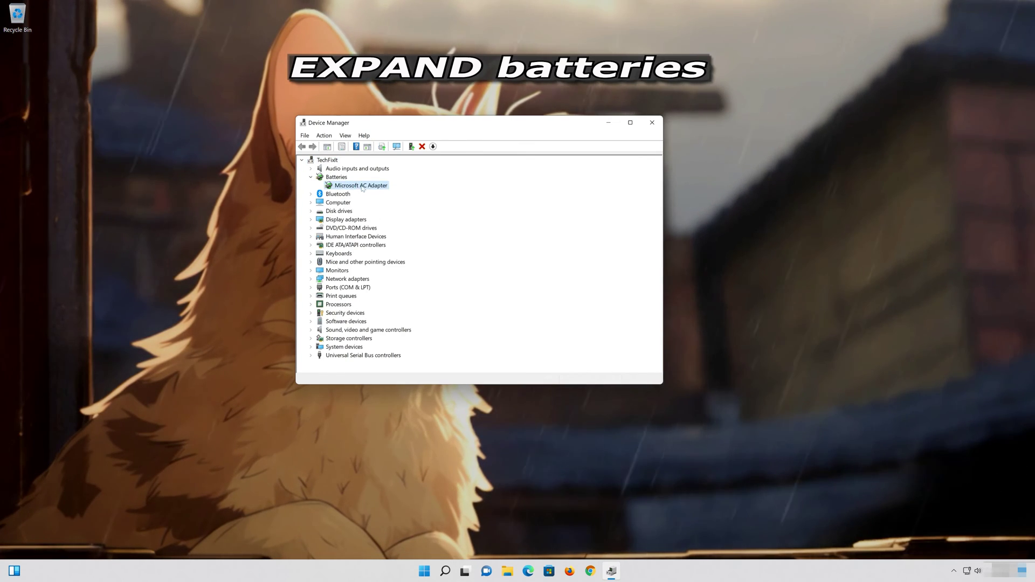
right_click(369, 189)
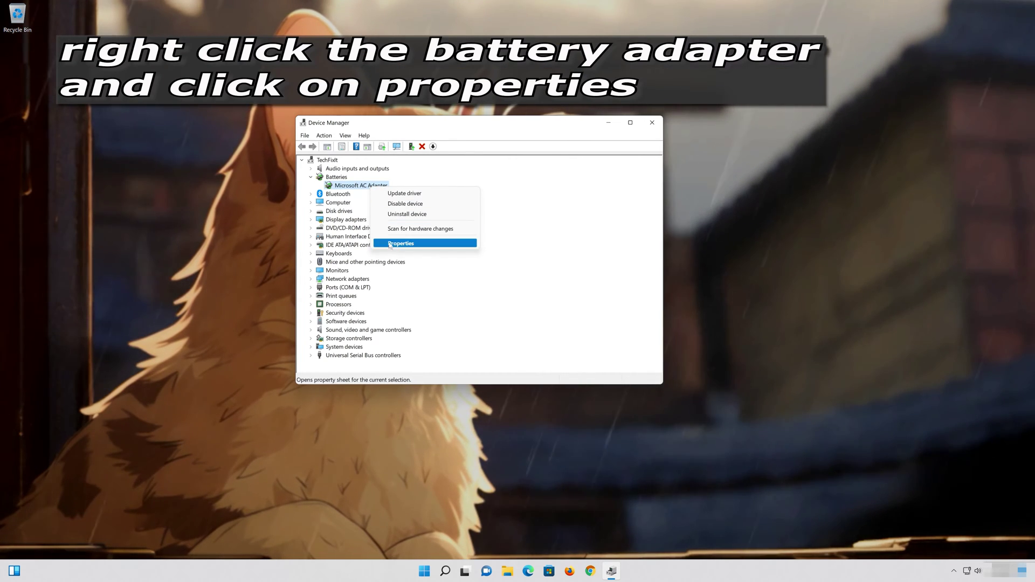
click(429, 244)
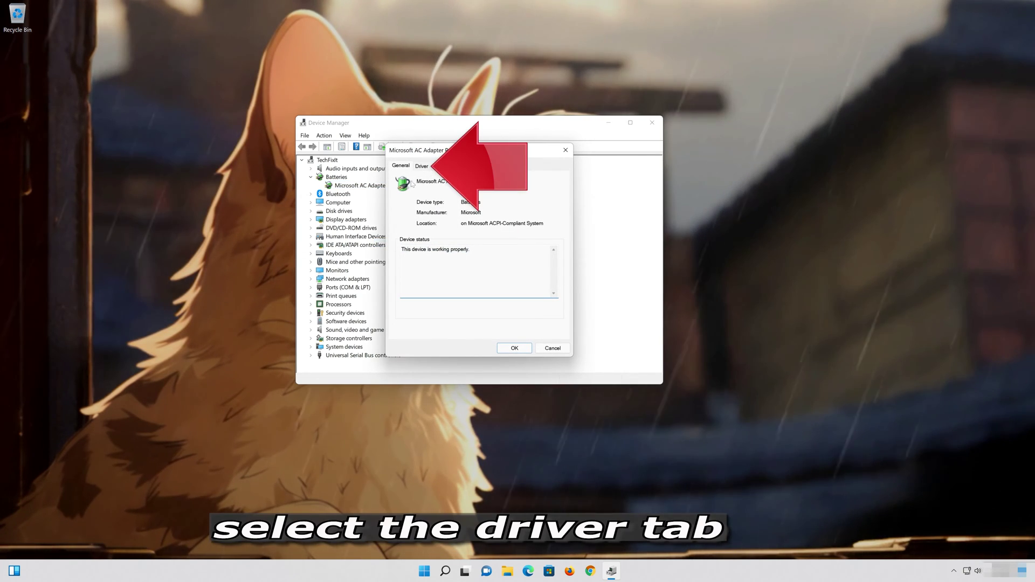
click(422, 167)
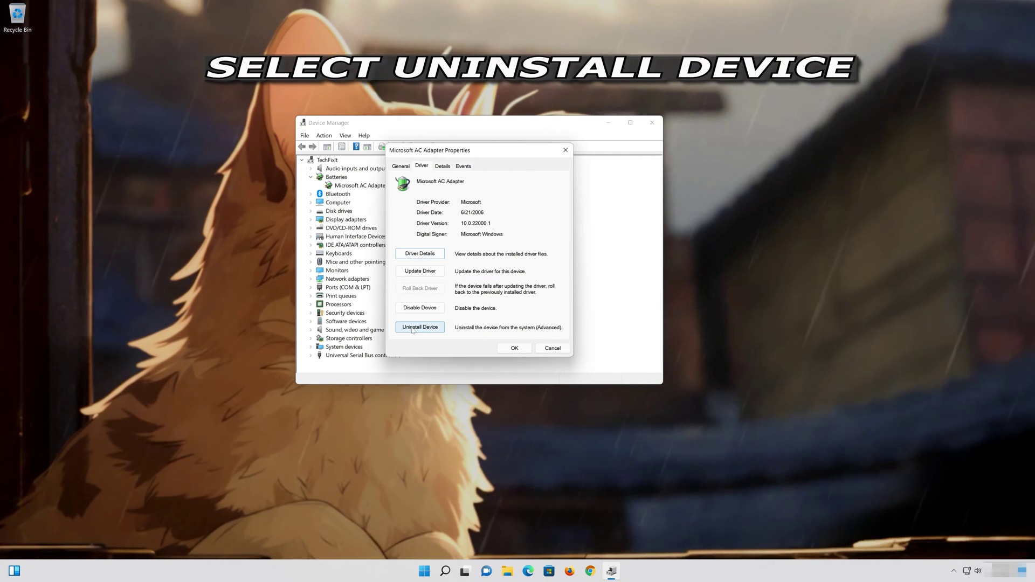
click(413, 329)
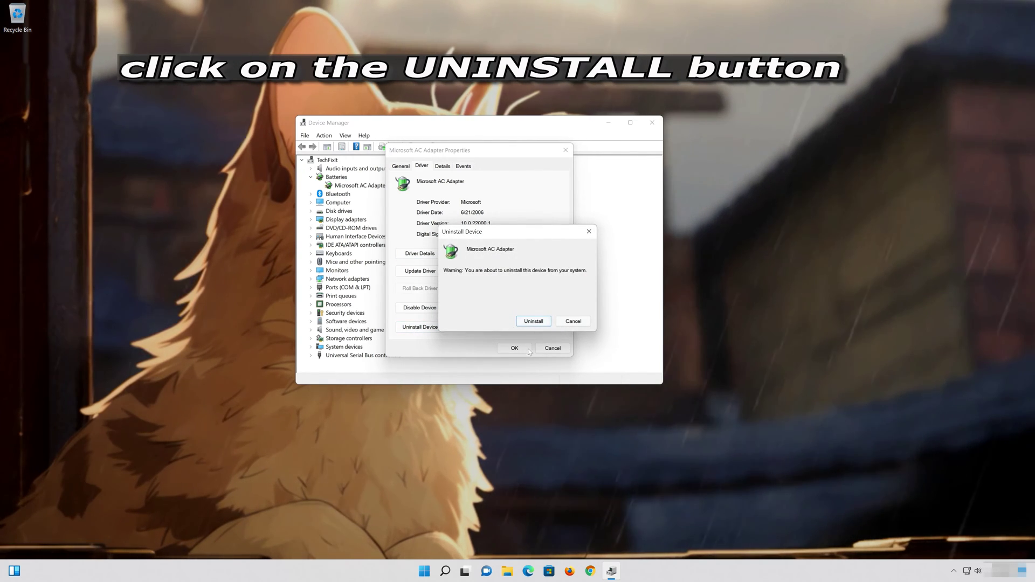
click(535, 322)
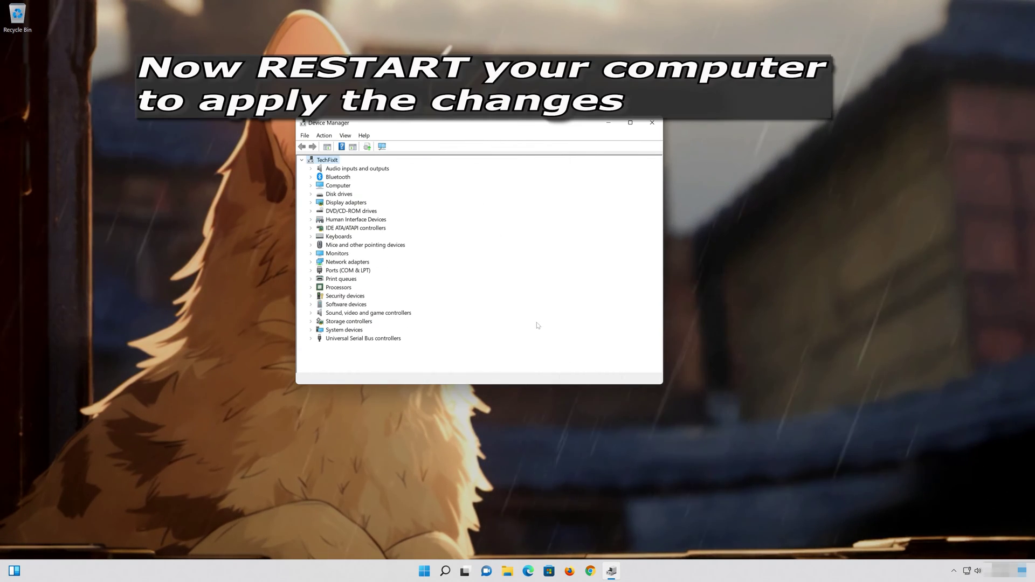
Close Device Manager and restart the computer
click(653, 123)
click(435, 570)
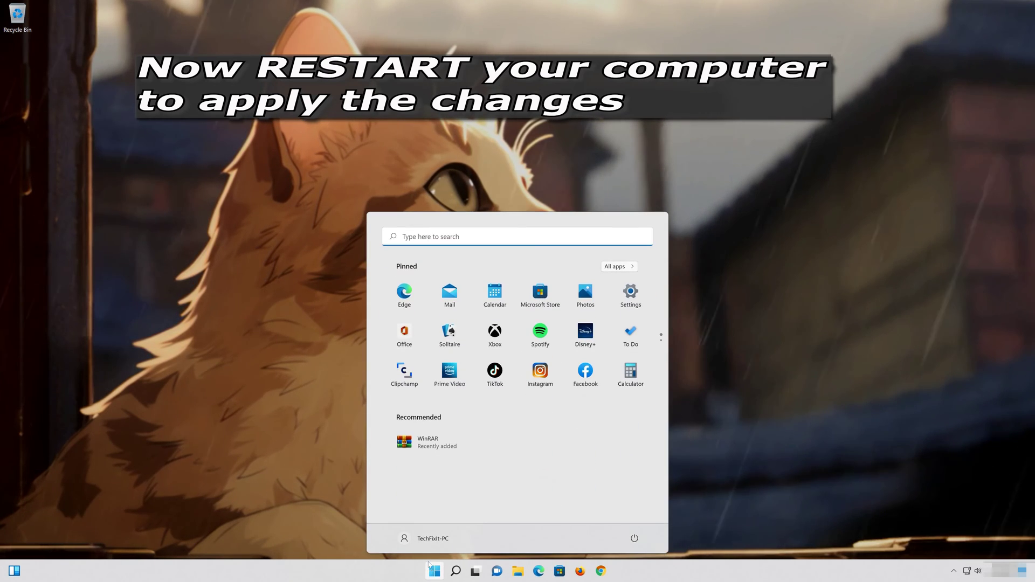
click(634, 539)
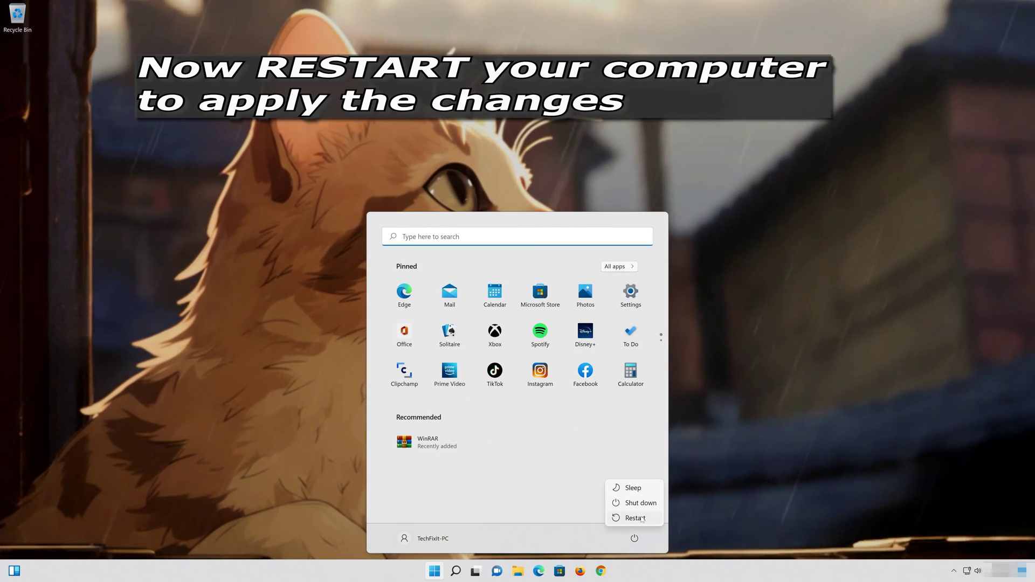
click(642, 517)
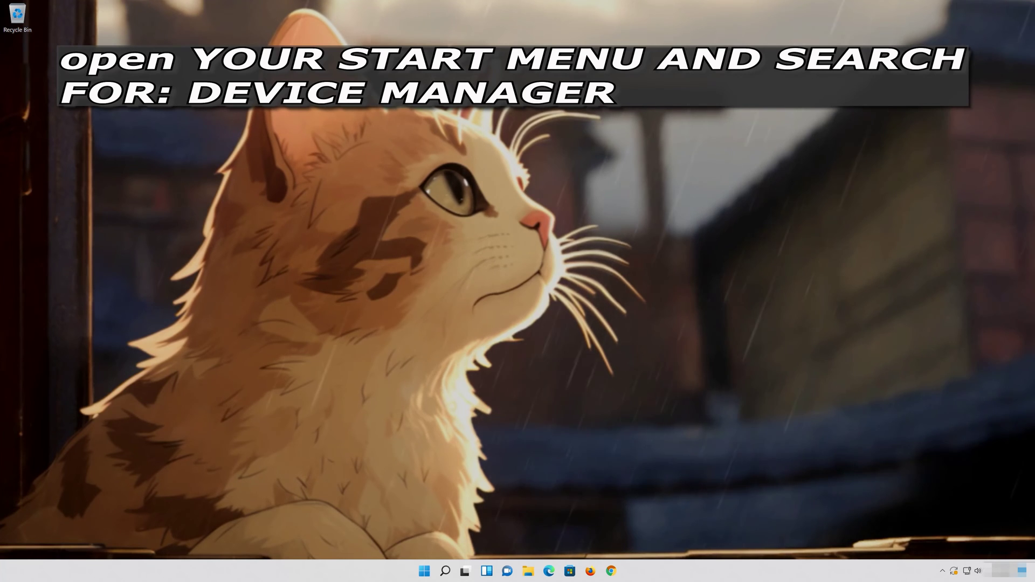
Find and open Device Manager by searching for "device manager", and move its window toward the middle of the desktop
key(super)
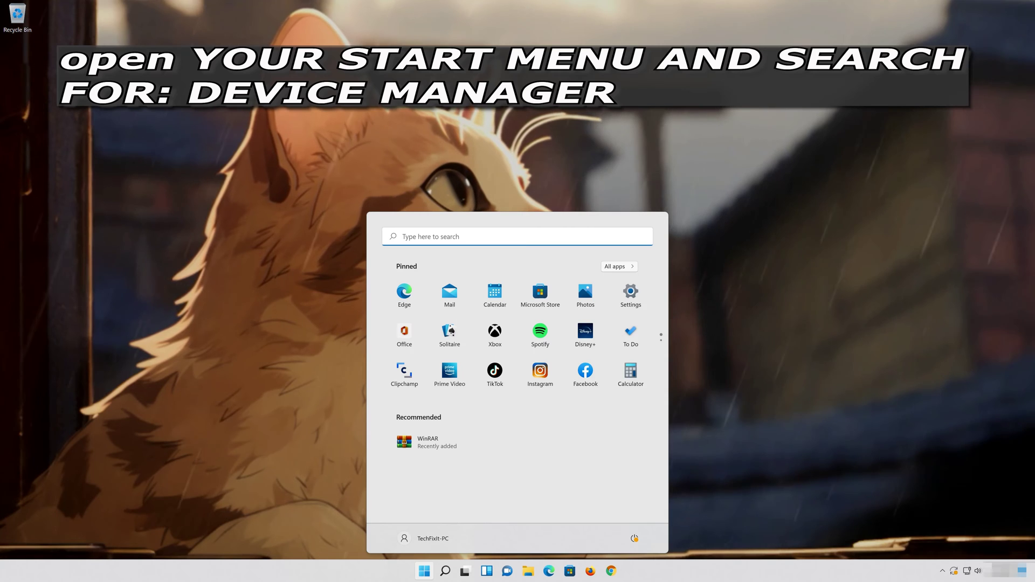
text(device manager)
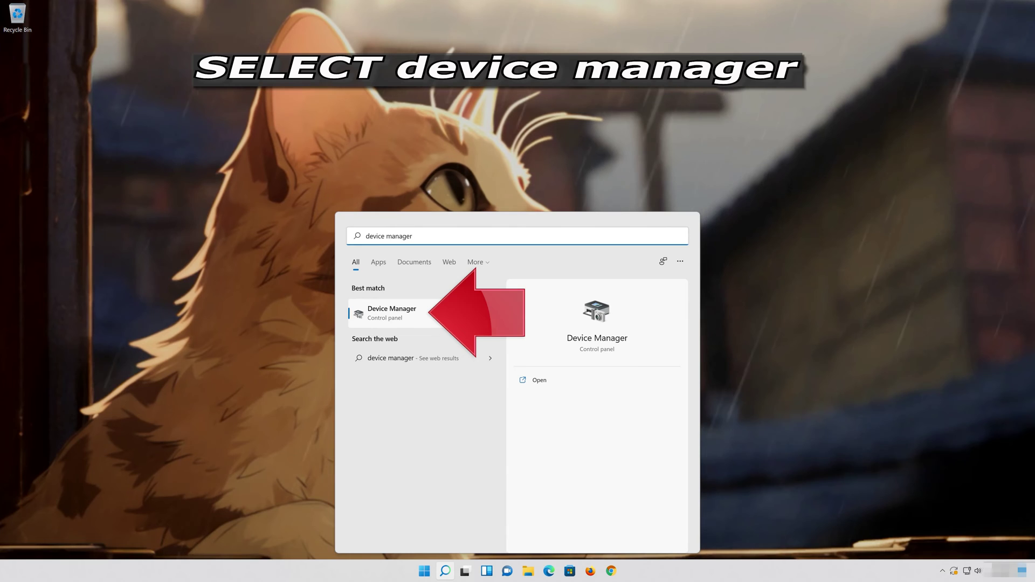
click(444, 317)
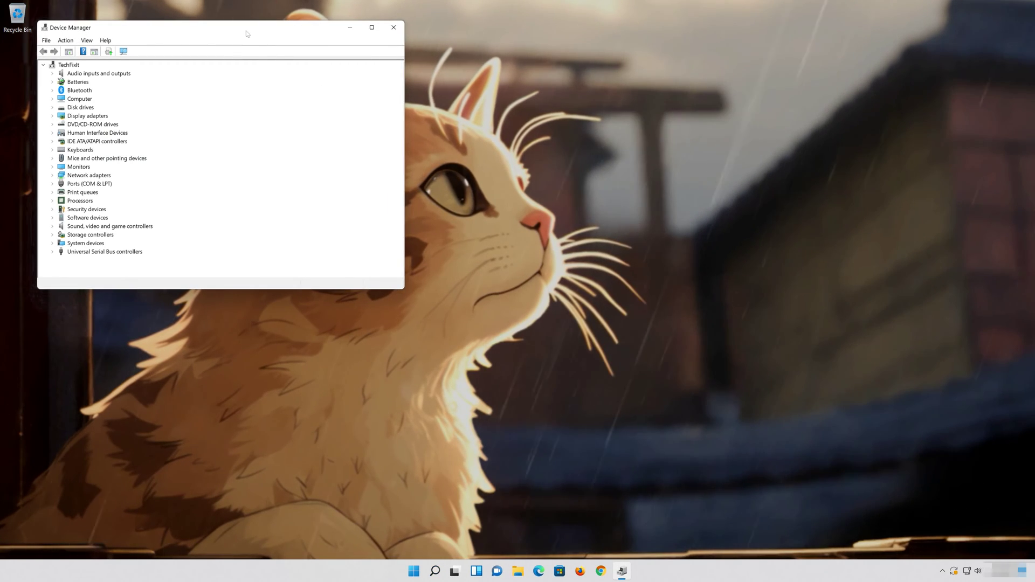
drag(246, 32, 561, 115)
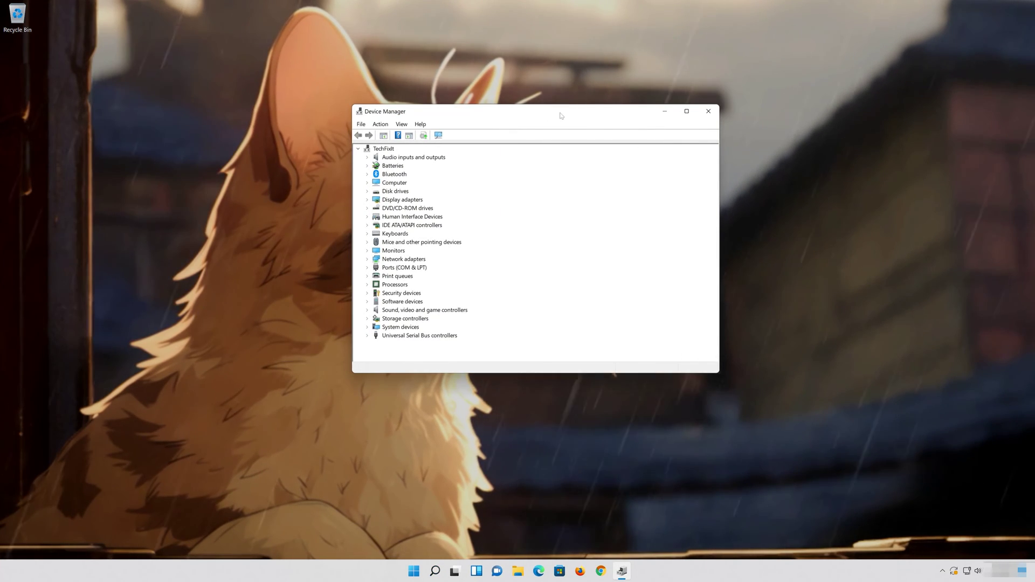
Expand the Batteries category and show the driver settings in the Microsoft AC Adapter's properties
click(368, 168)
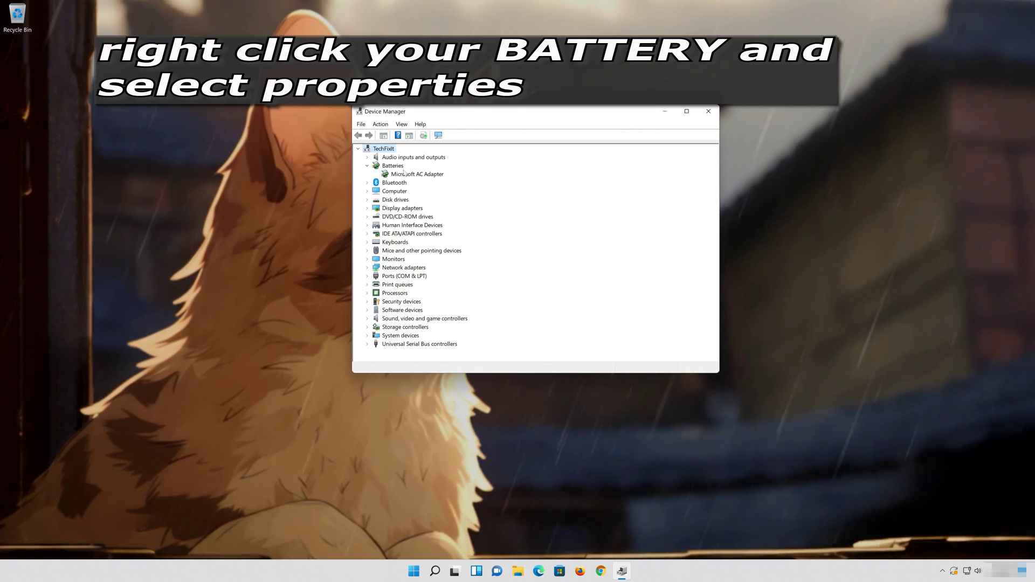
click(436, 175)
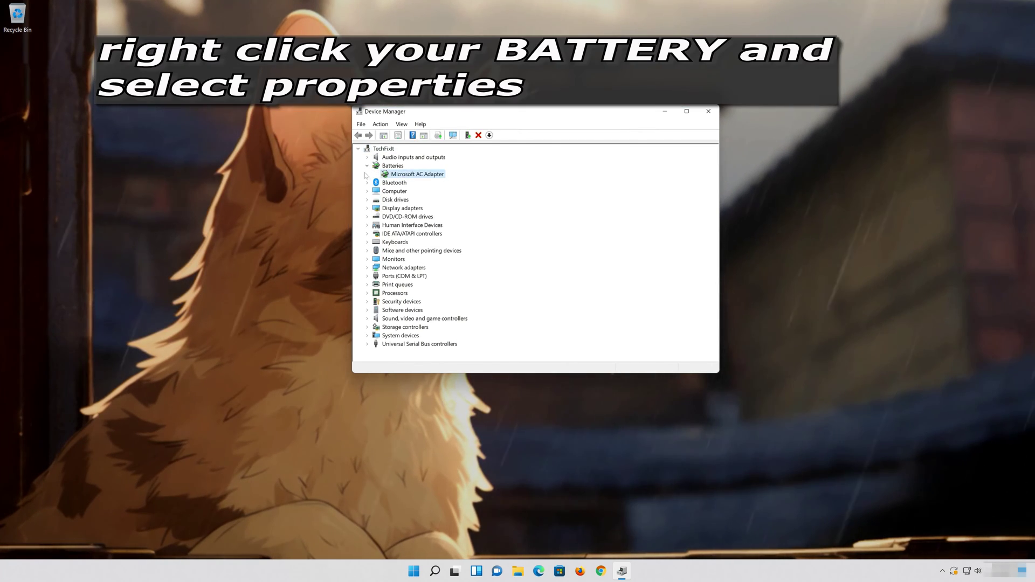
right_click(439, 176)
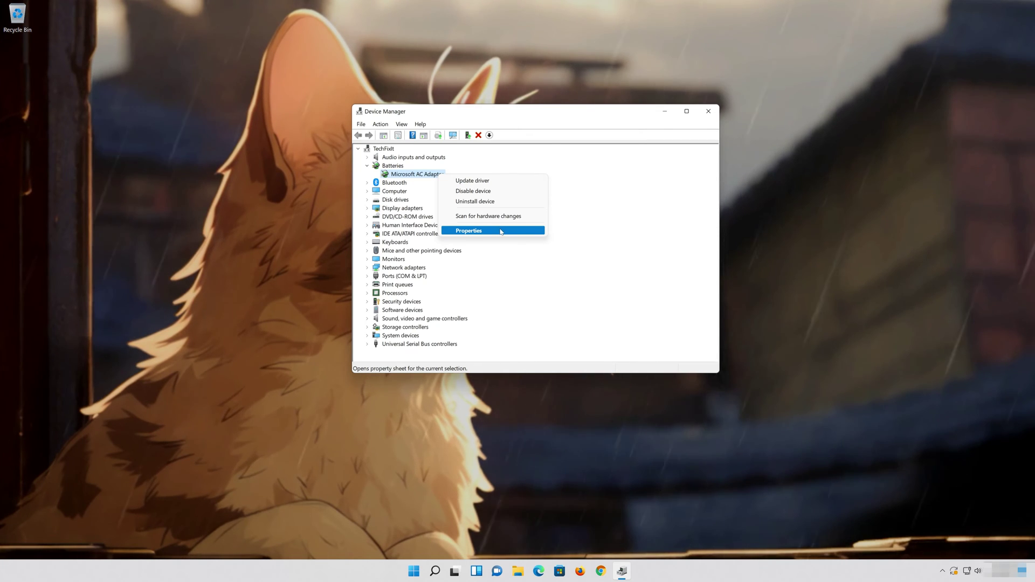
click(493, 232)
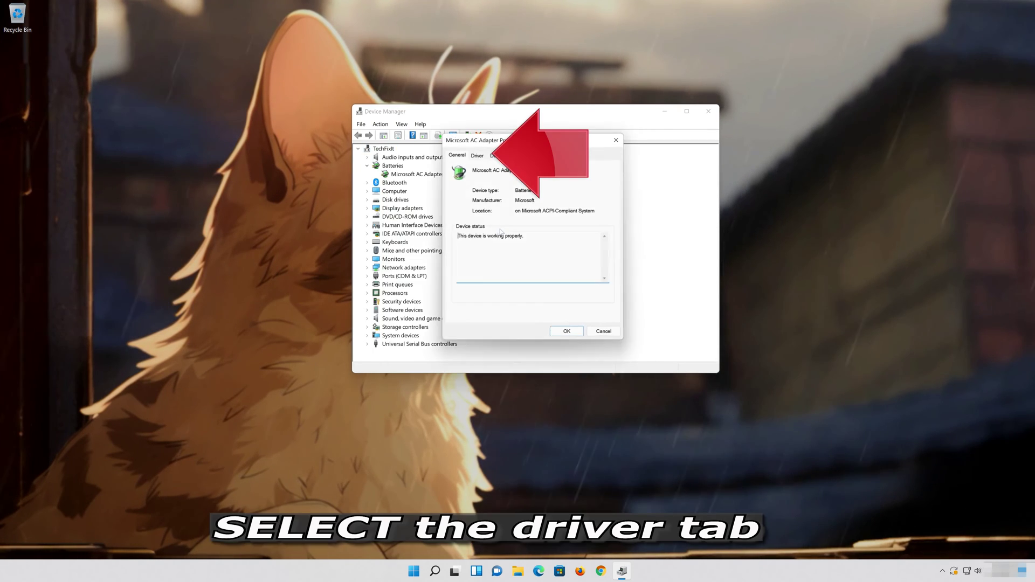
click(477, 155)
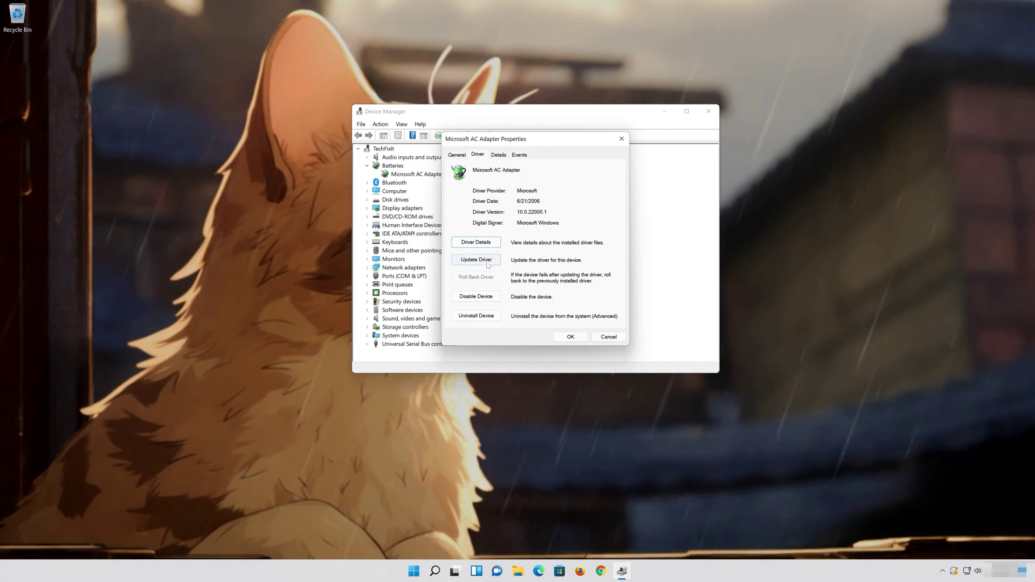
Update the adapter's driver manually, picking Microsoft AC Adapter from the list of available drivers on the computer
click(473, 263)
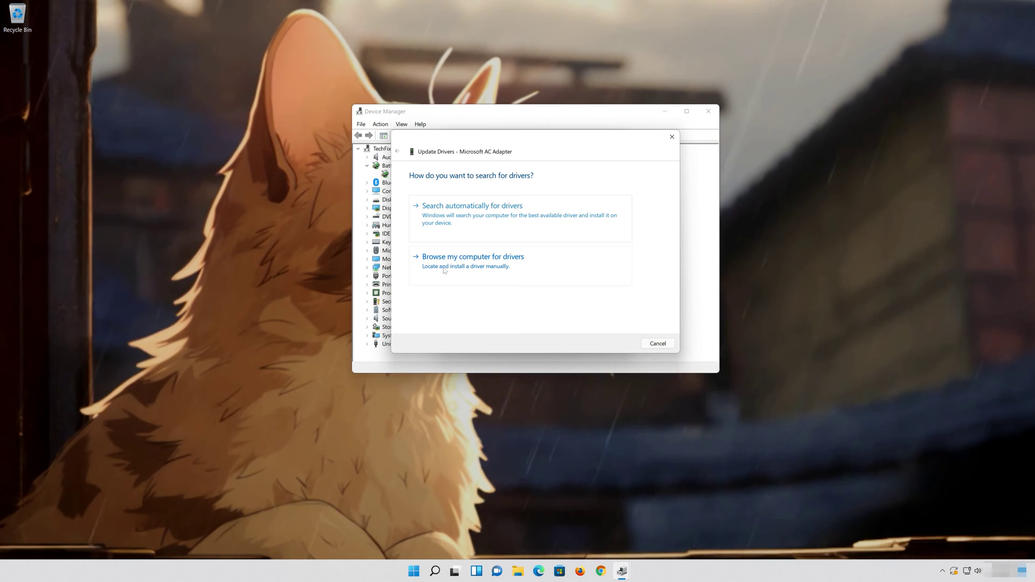
click(444, 269)
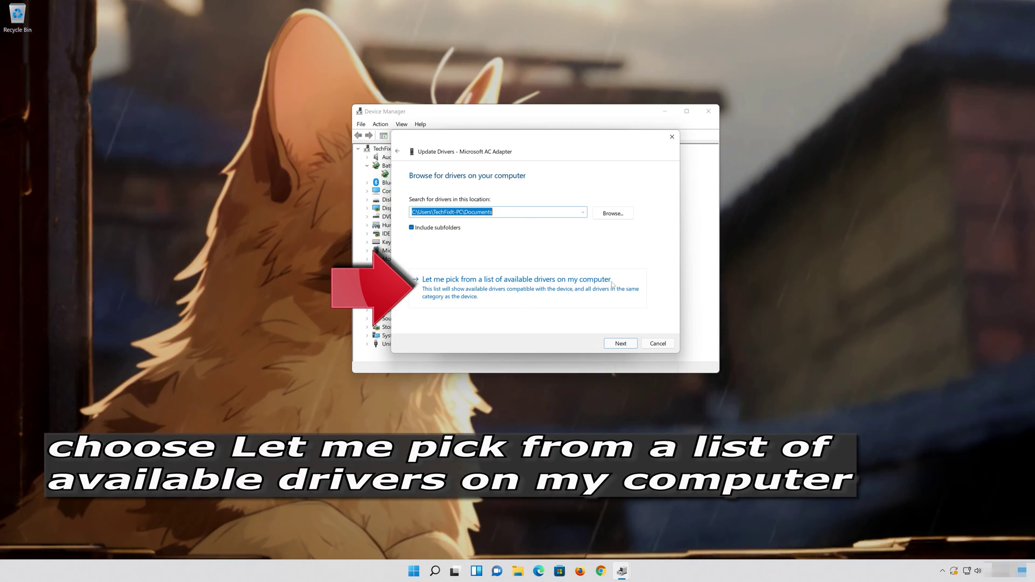
click(467, 290)
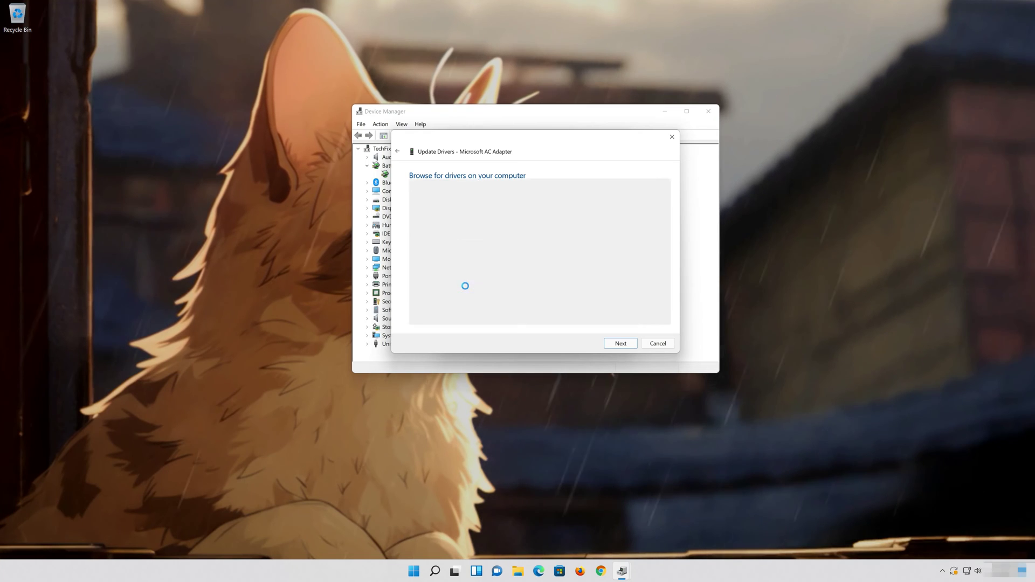
click(456, 259)
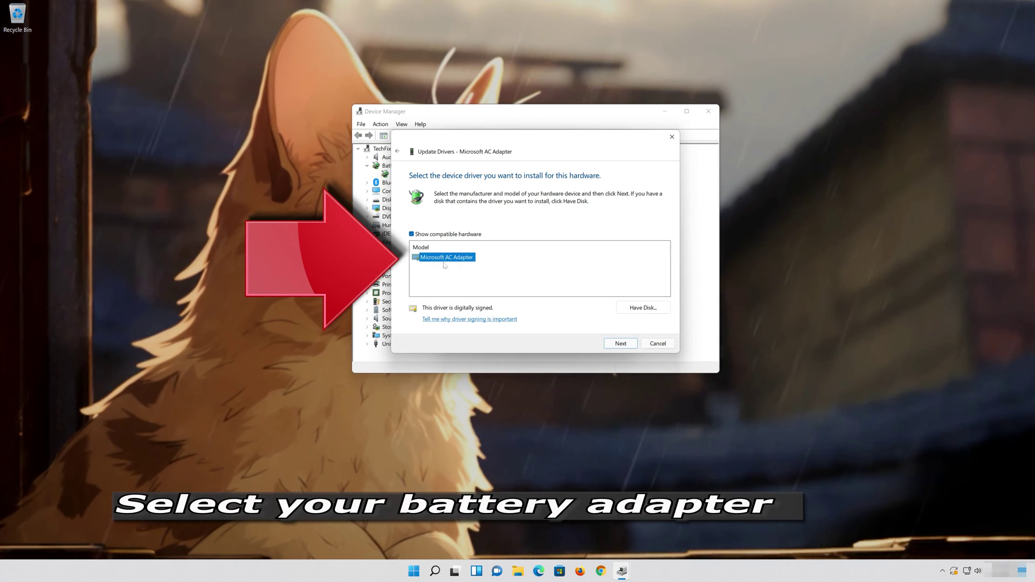
click(620, 344)
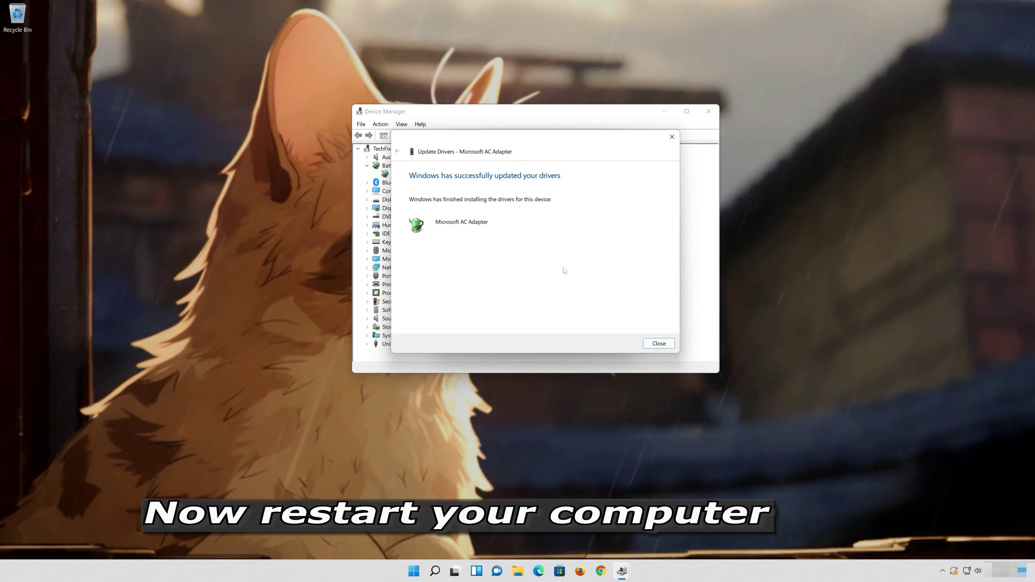
click(654, 342)
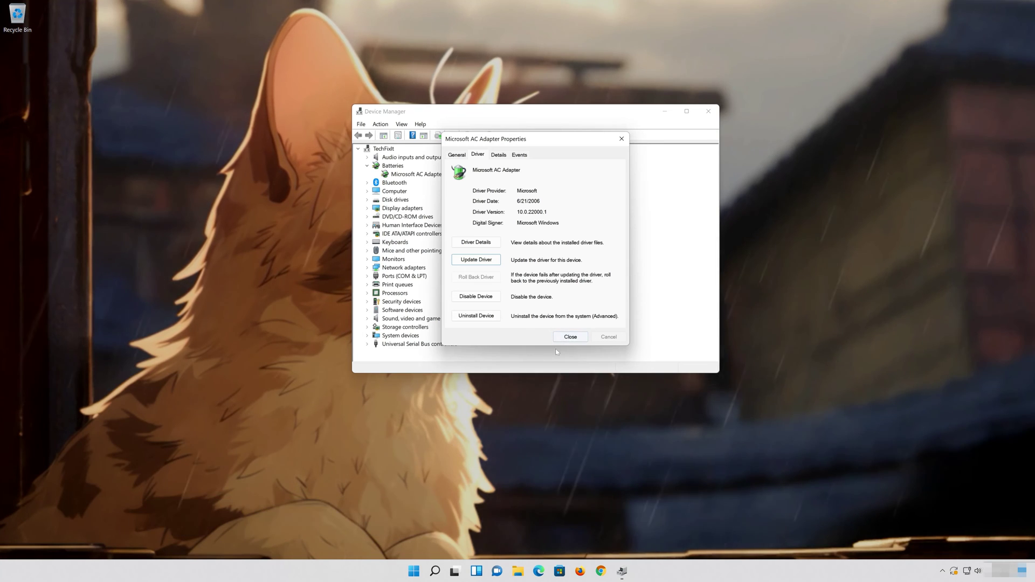
Close the adapter's properties and Device Manager, and restart the computer
click(570, 337)
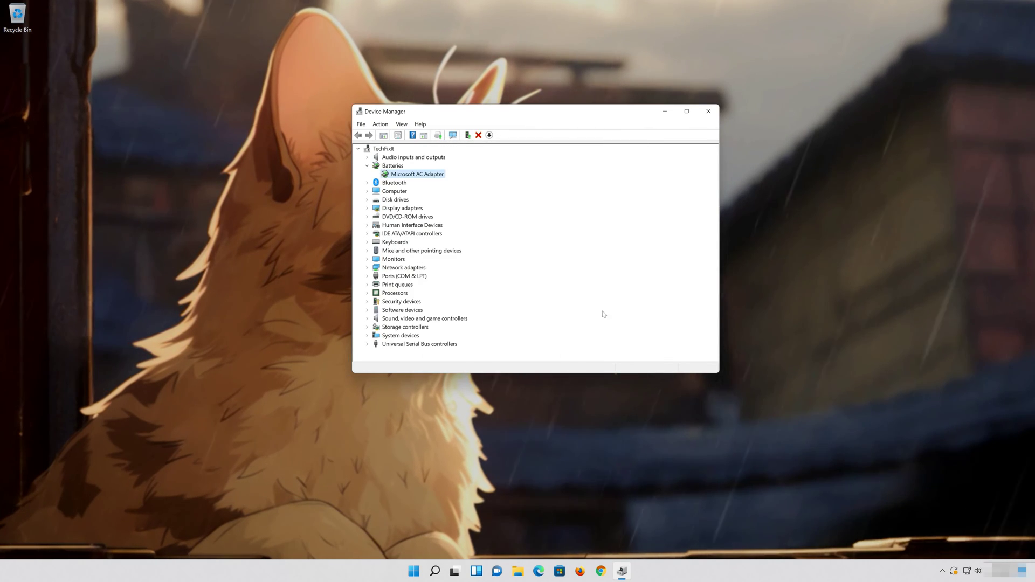
click(709, 111)
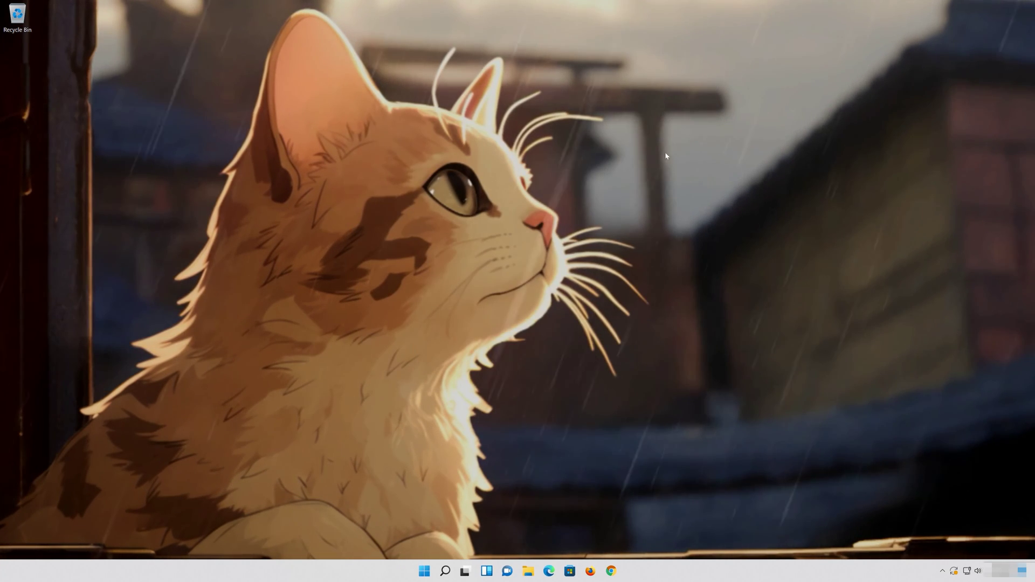
key(super)
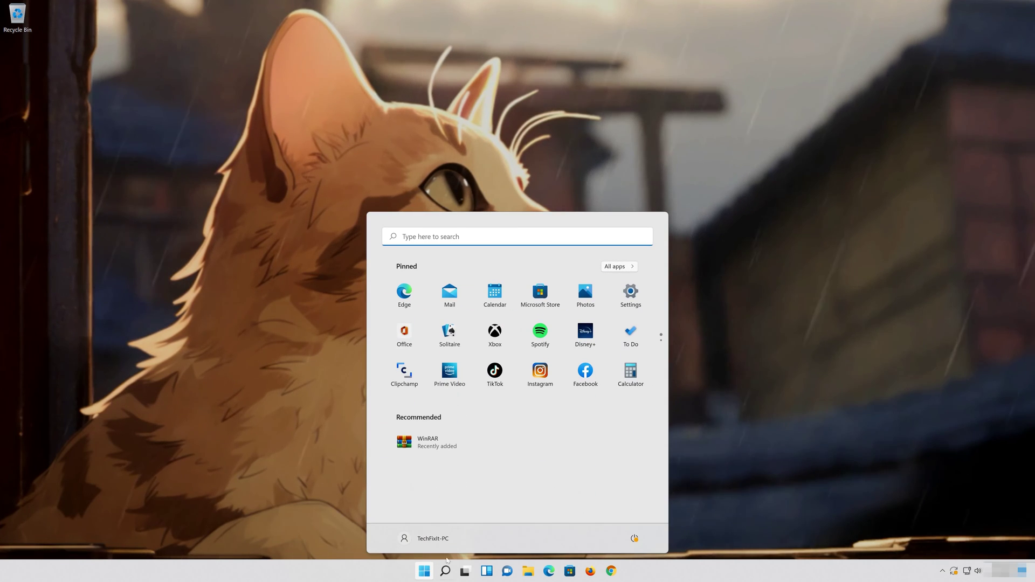
click(640, 518)
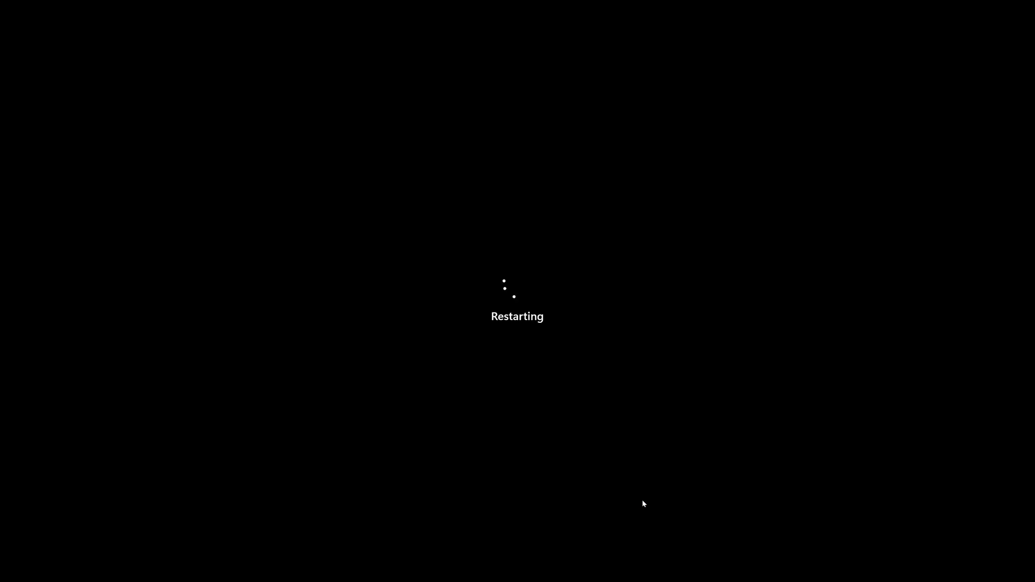